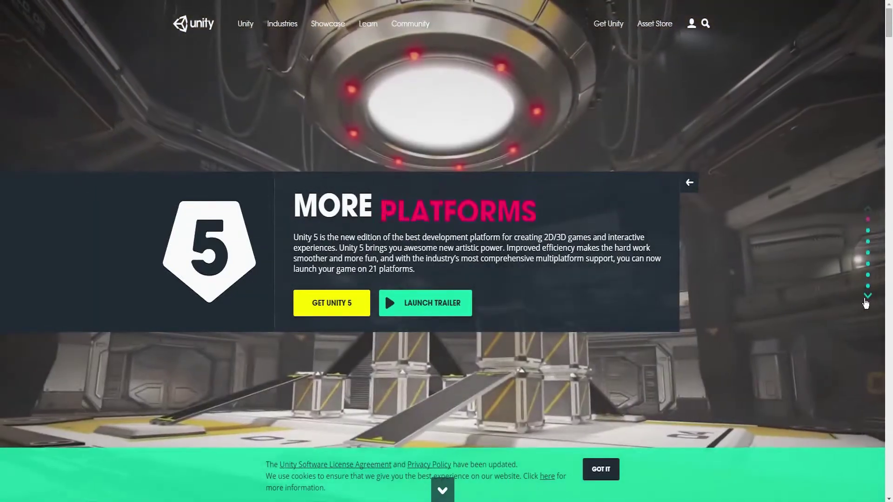
- Look through the Unity 5 feature sections, from the graphics overview to the physics engine, and return to the start of the page
click(867, 296)
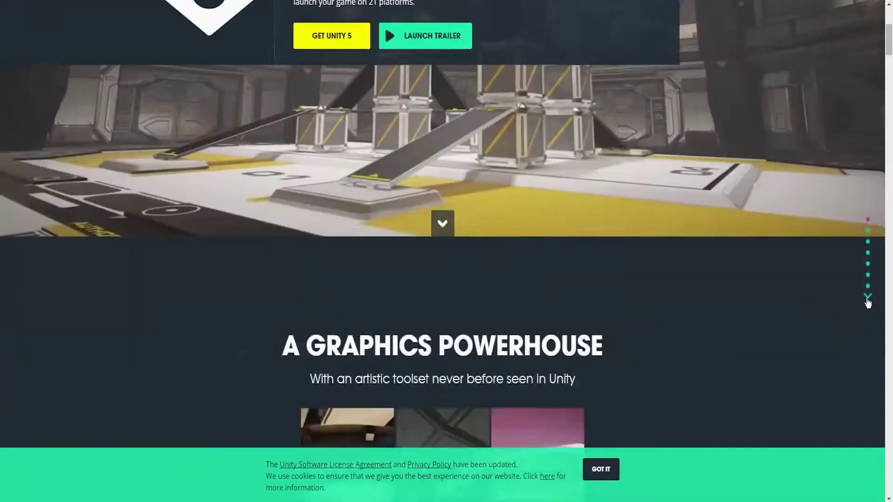
click(867, 298)
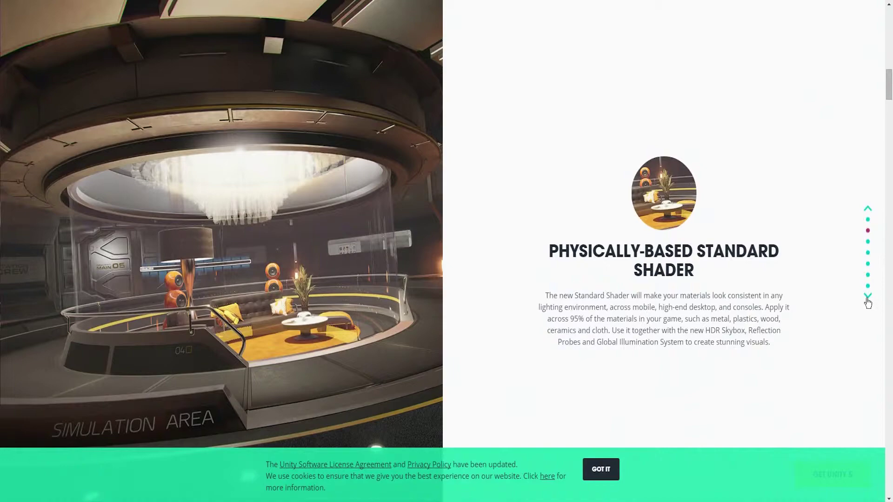
click(867, 301)
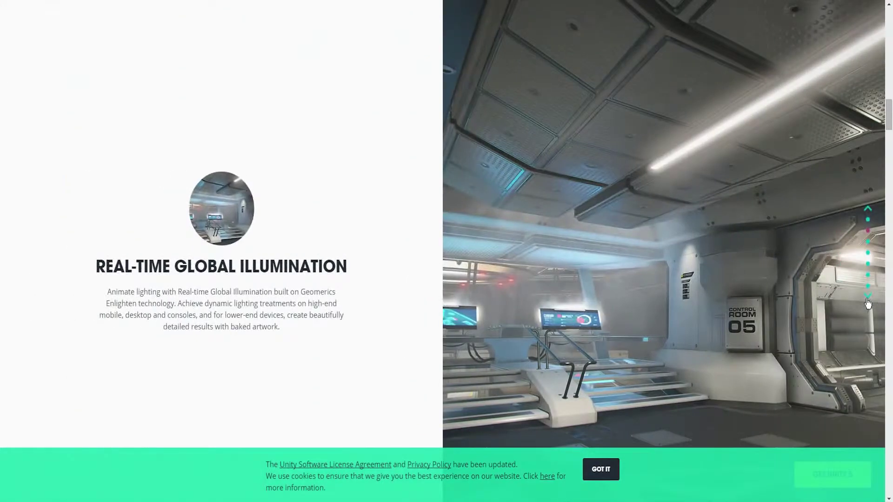
click(868, 297)
click(868, 297)
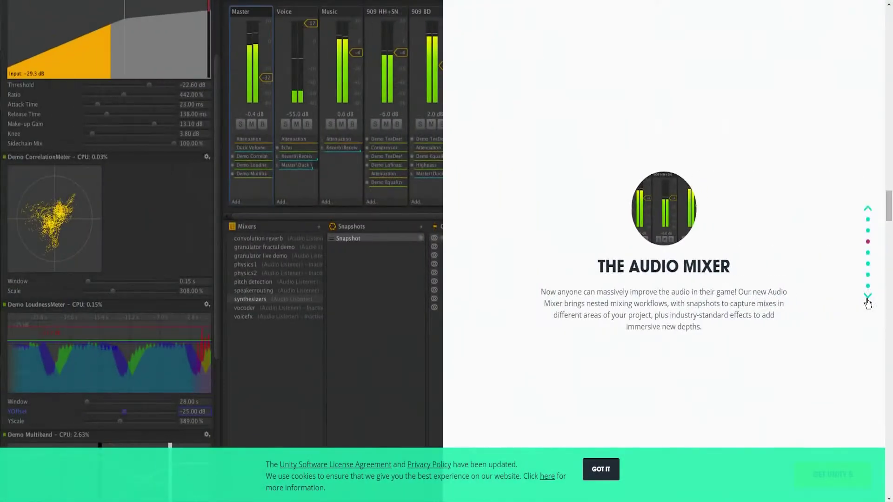
click(868, 297)
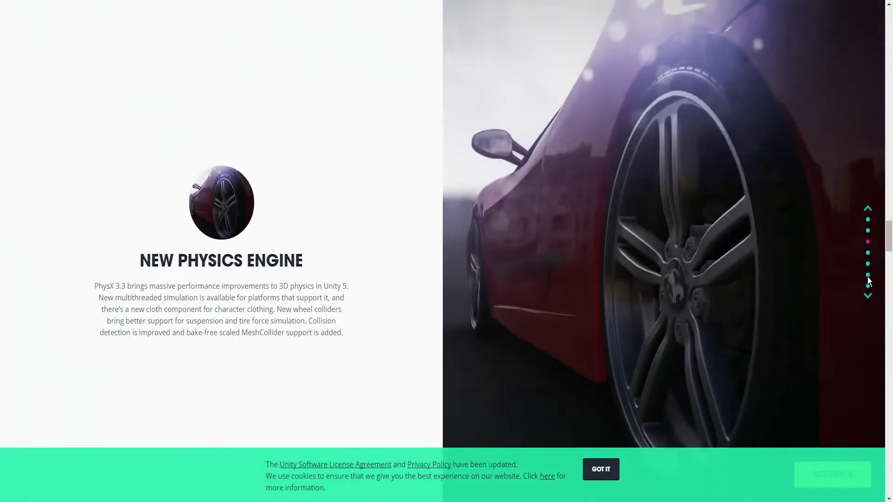
click(869, 210)
click(868, 210)
click(868, 211)
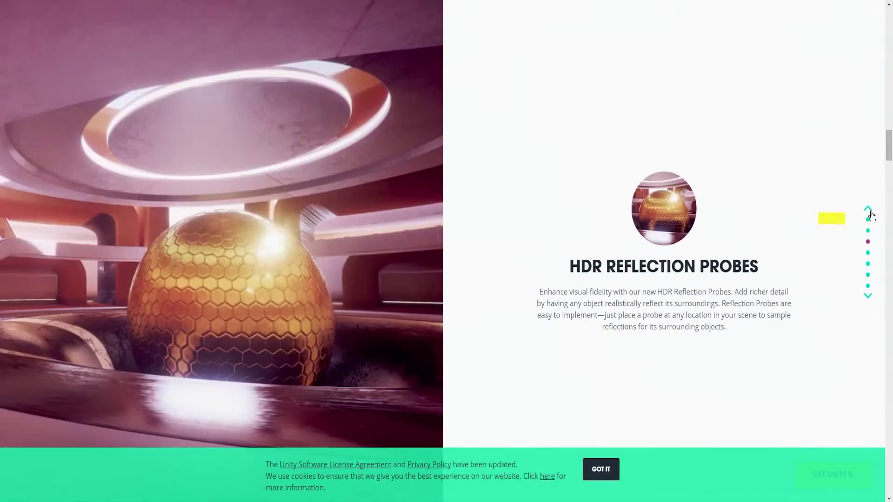
click(869, 210)
click(868, 212)
click(869, 211)
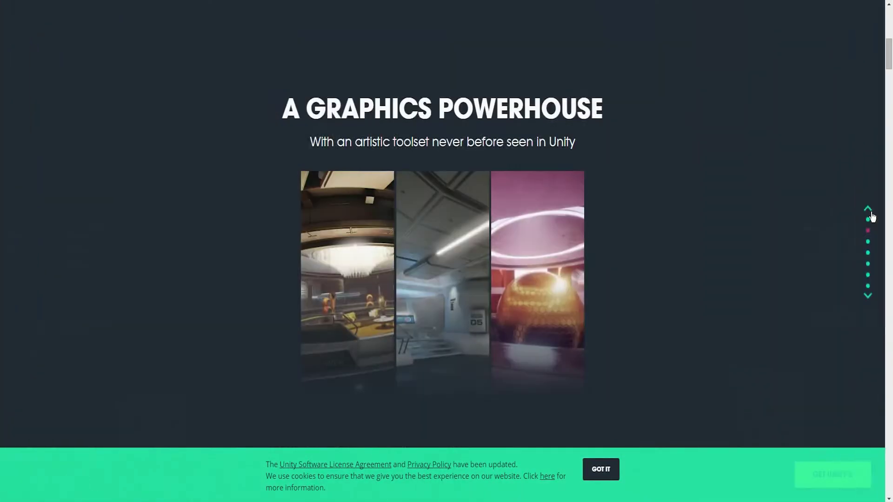
scroll(686, 372, up, 1)
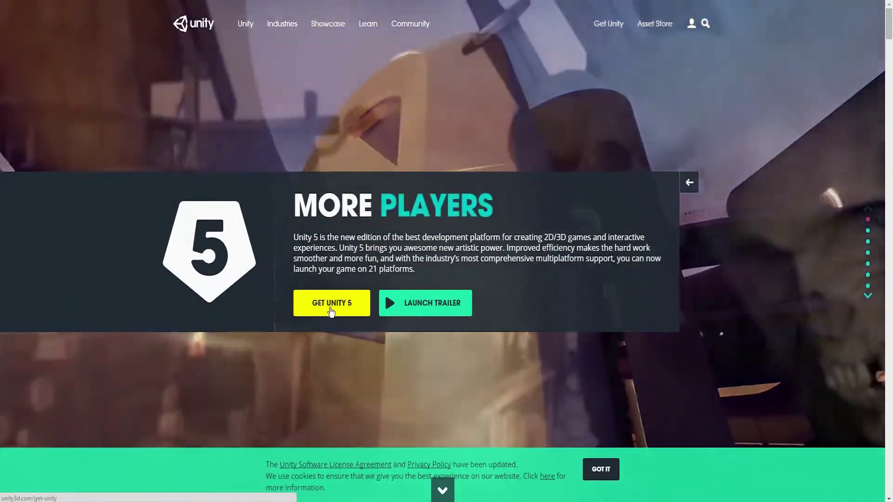
- Open the Get Unity 5 page, compare the two editions and choose the free download of the Personal Edition
click(320, 313)
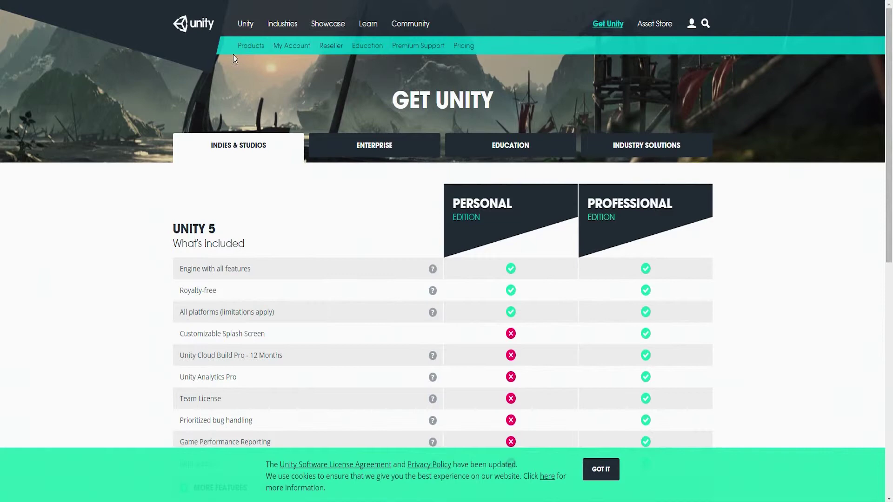
scroll(325, 279, down, 3)
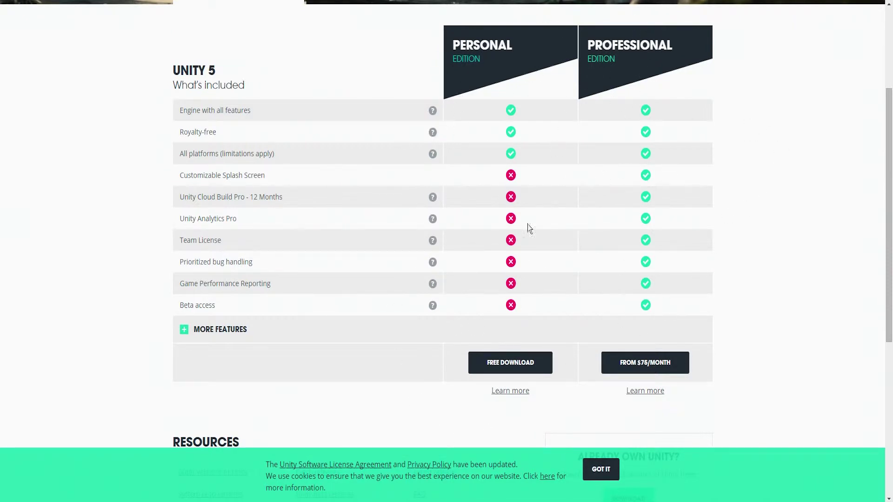
scroll(528, 225, down, 2)
scroll(663, 339, up, 3)
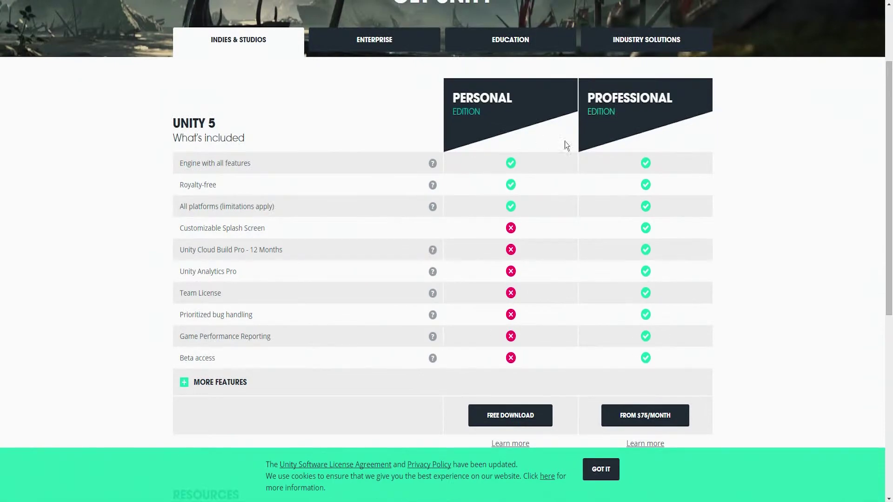
click(518, 424)
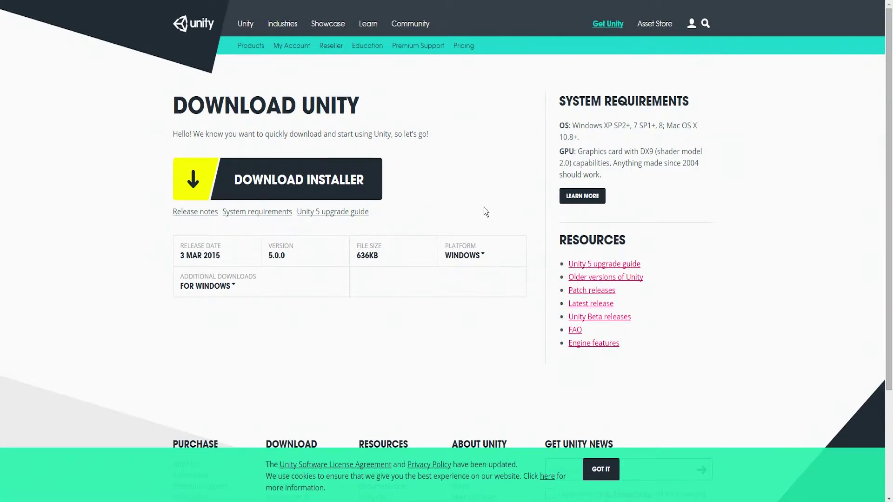
- Check the platform choices offered for the Unity installer download
click(483, 256)
click(484, 257)
click(484, 256)
click(487, 281)
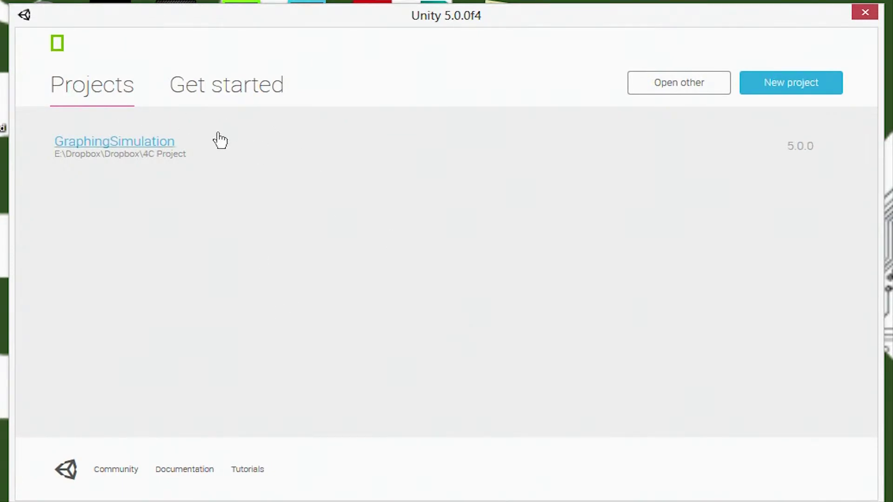
- View the launcher's Get started section, return to the projects and begin a new project set to 2D
click(231, 99)
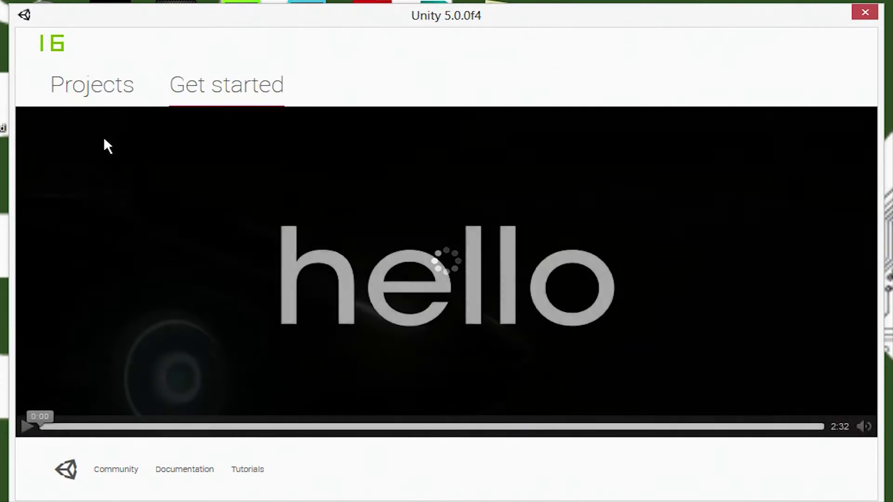
click(96, 90)
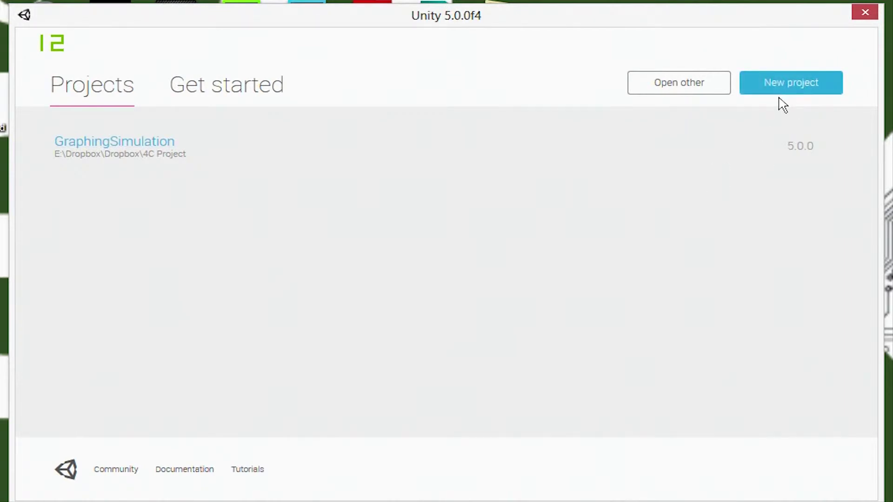
click(794, 88)
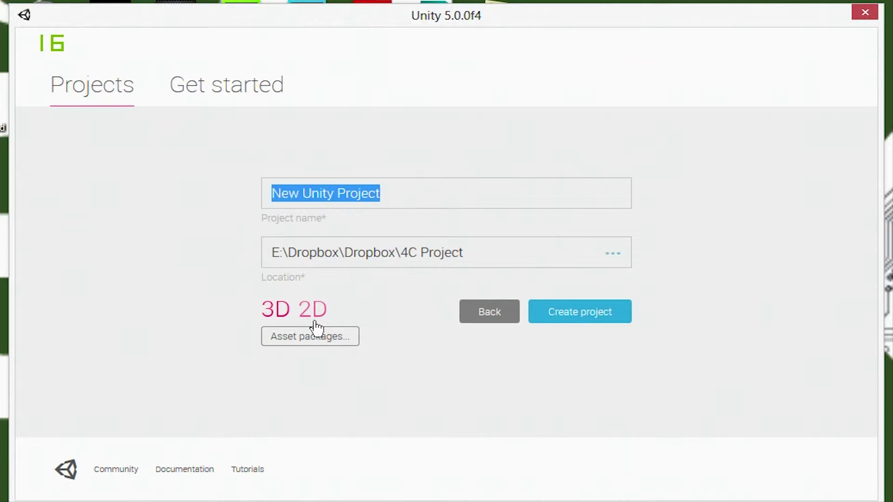
click(279, 310)
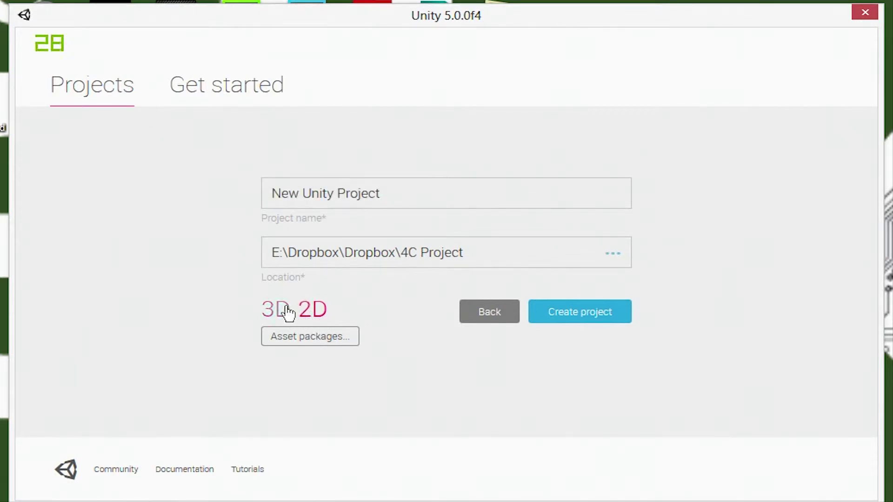
click(319, 310)
- Set the new project's location to the folder E:\Dropbox\Dropbox\unitytutorial
click(614, 256)
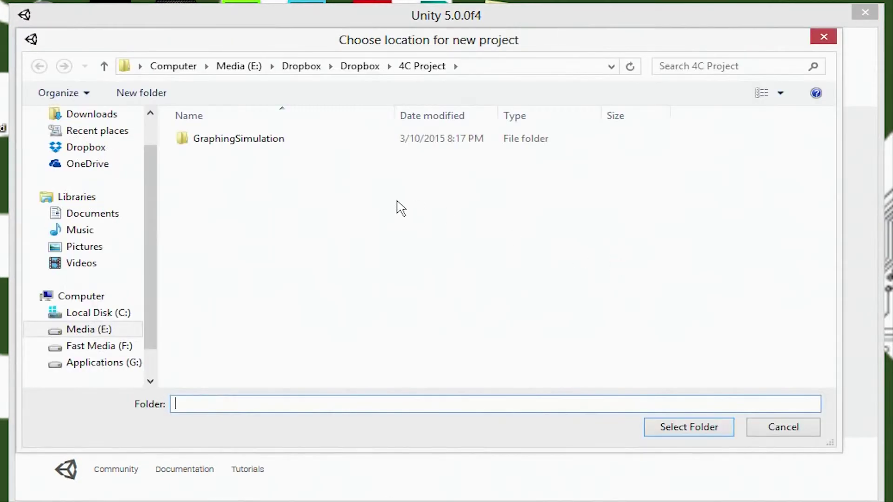
click(361, 67)
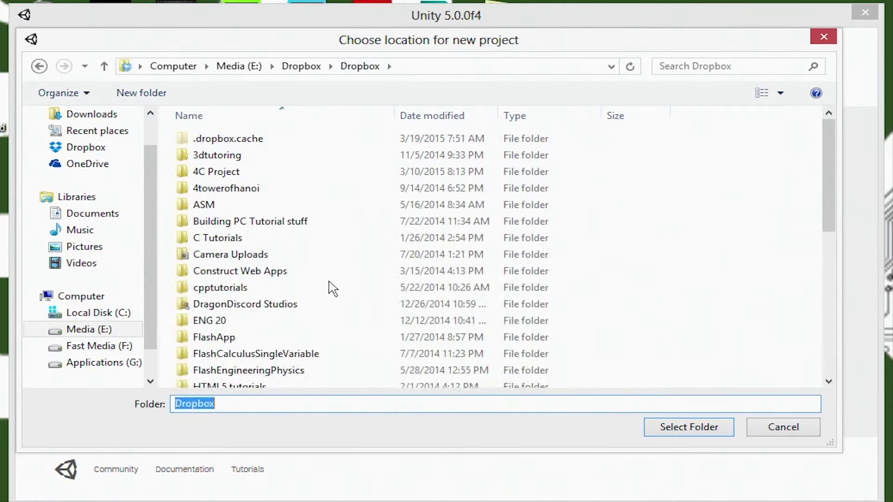
click(337, 321)
scroll(325, 344, down, 5)
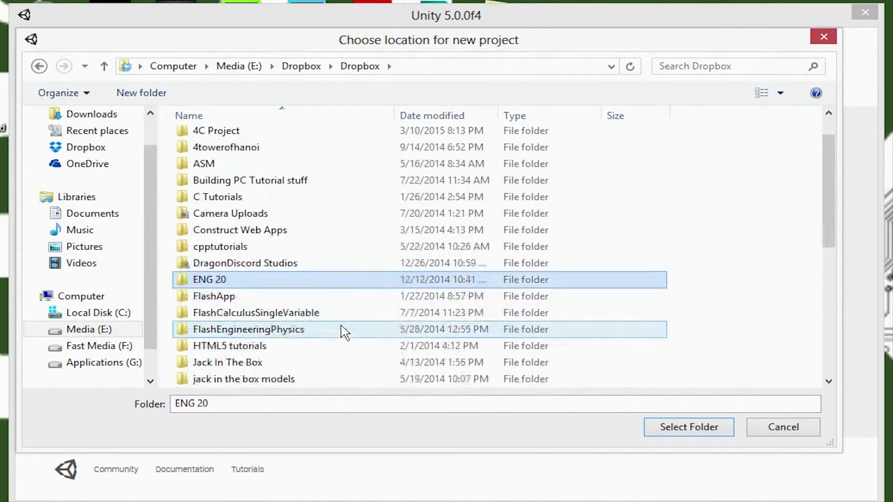
scroll(283, 337, down, 2)
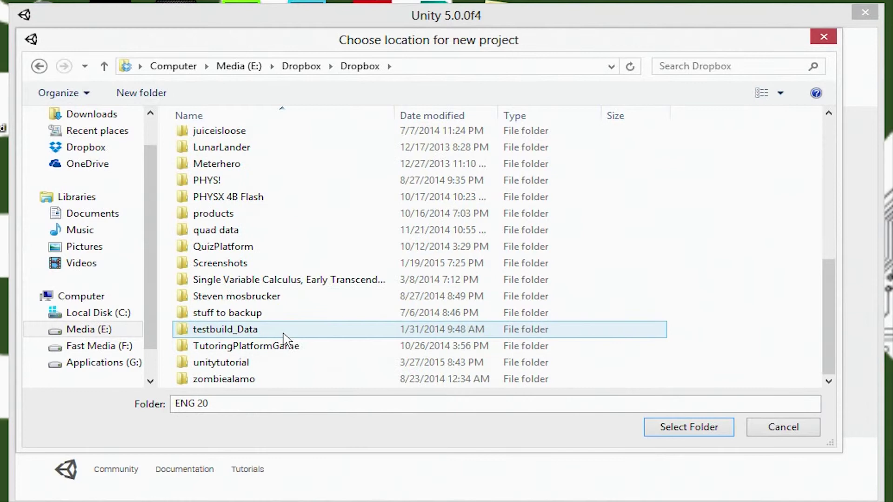
click(255, 365)
click(681, 426)
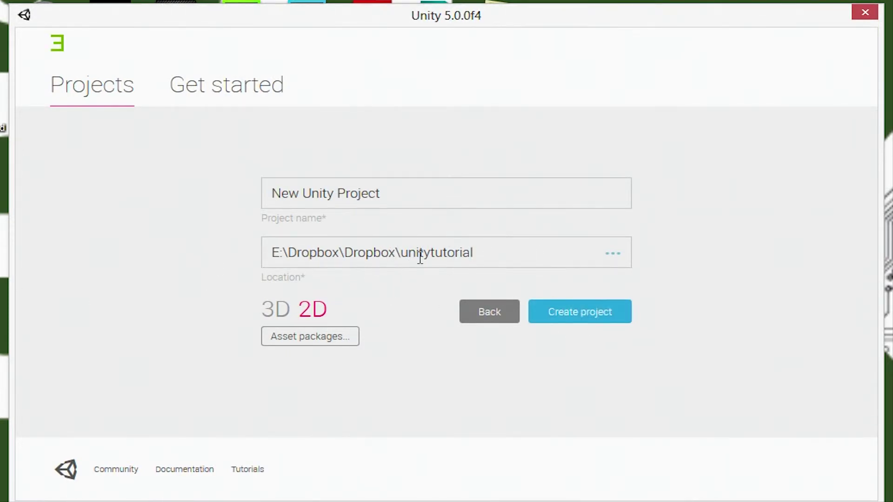
- Name the new project "tutorial"
click(398, 191)
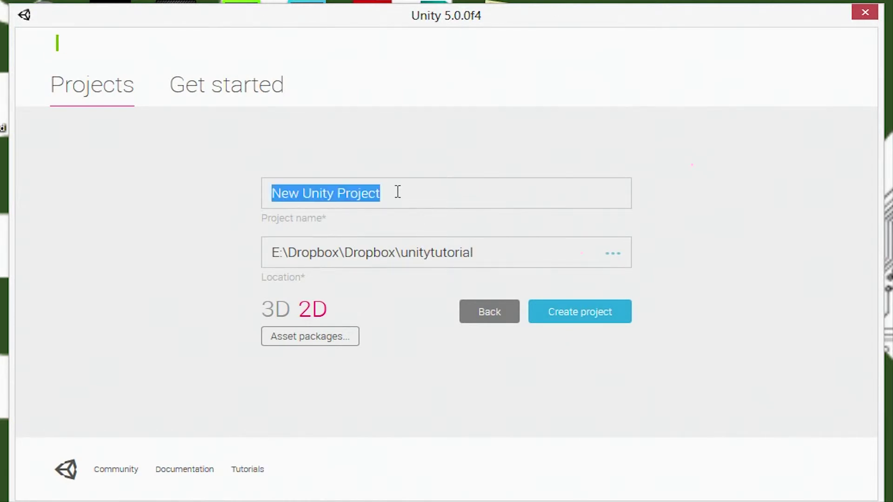
click(338, 194)
drag(399, 199, 255, 195)
text(tutorial)
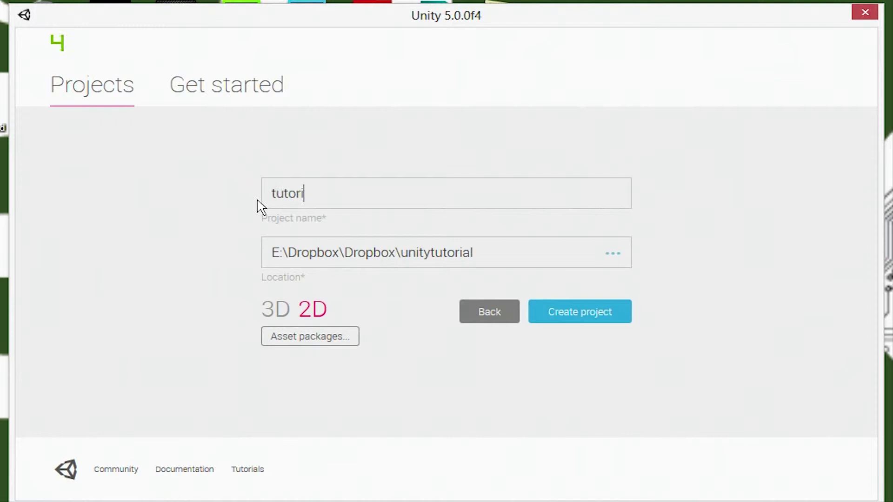
- Review the list of available asset packages and close it without selecting any
click(342, 338)
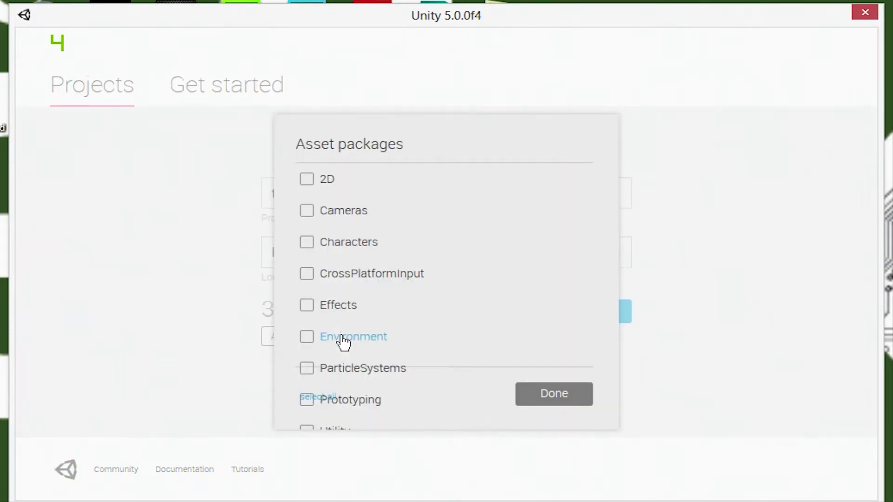
scroll(410, 323, down, 3)
scroll(382, 269, up, 3)
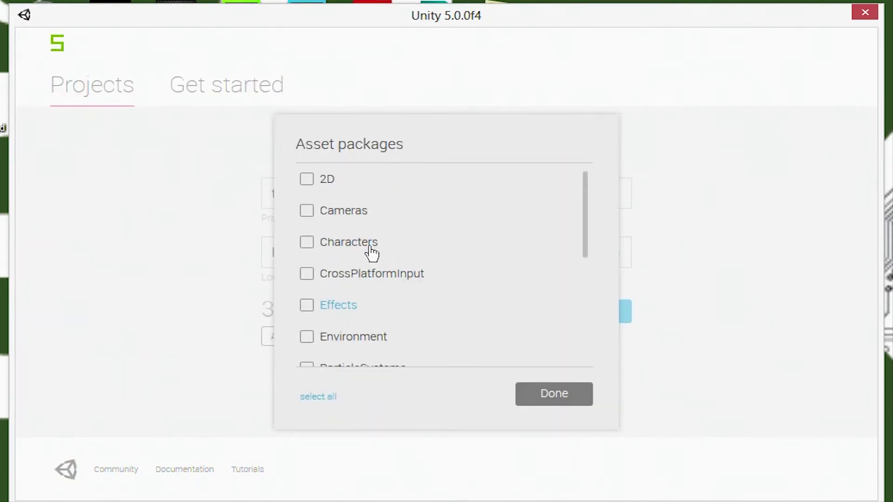
scroll(412, 287, down, 3)
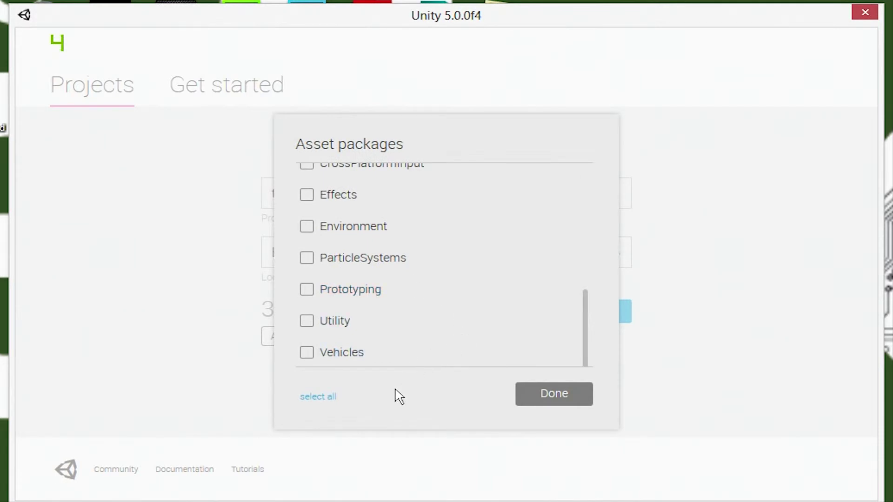
scroll(398, 337, up, 3)
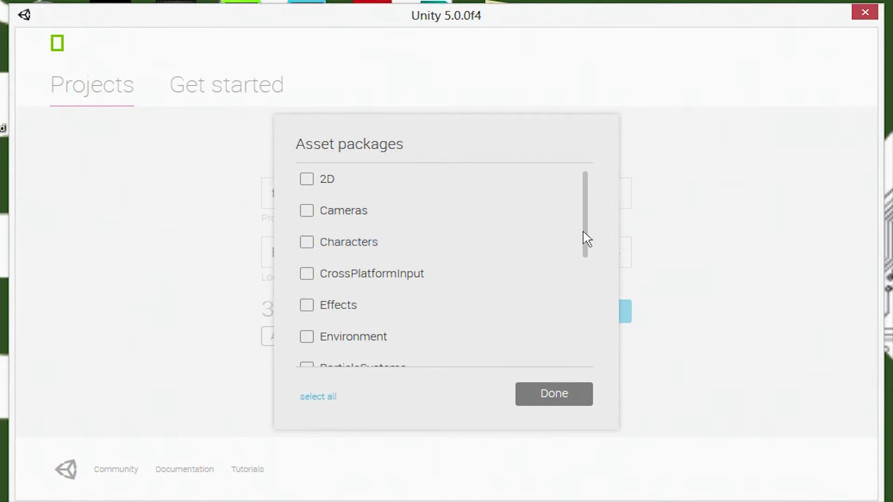
scroll(535, 287, down, 3)
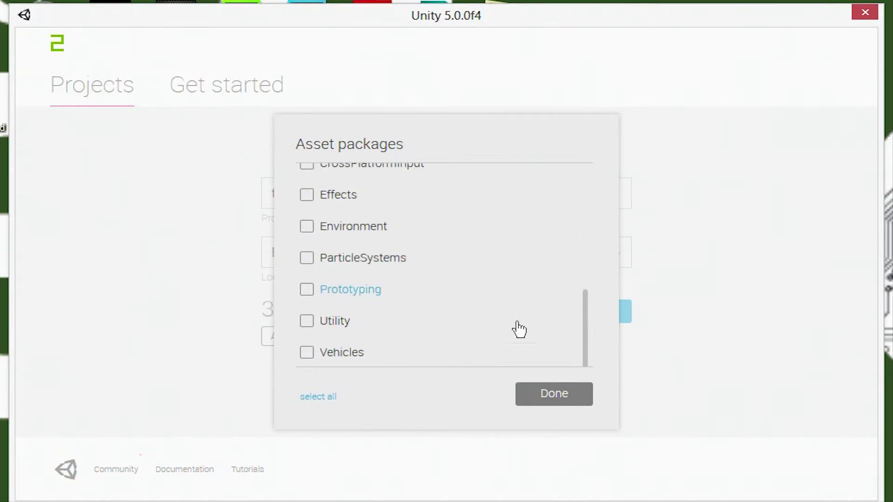
scroll(493, 354, up, 3)
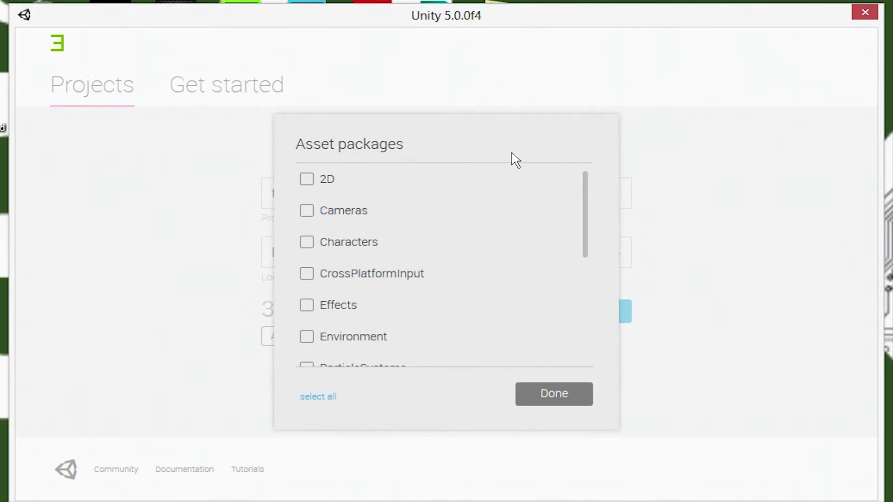
click(545, 400)
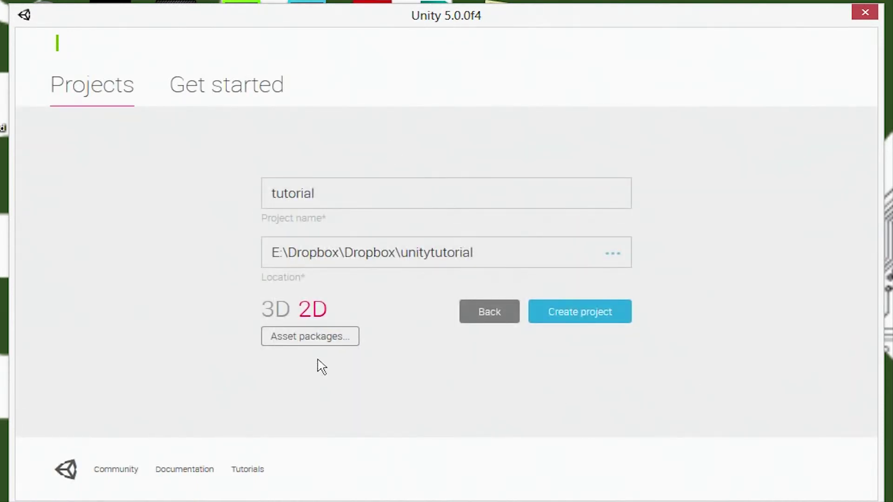
- Create the project and briefly run its empty scene in play mode, stopping it again
click(584, 320)
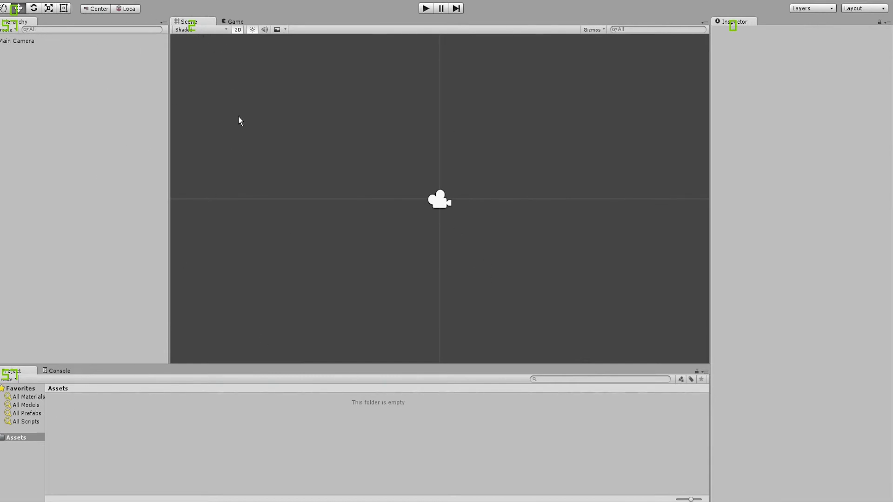
click(425, 10)
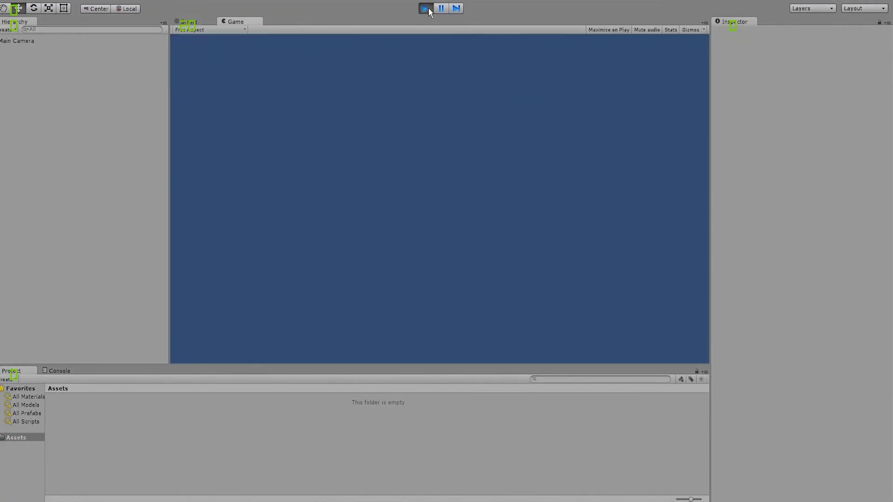
click(427, 9)
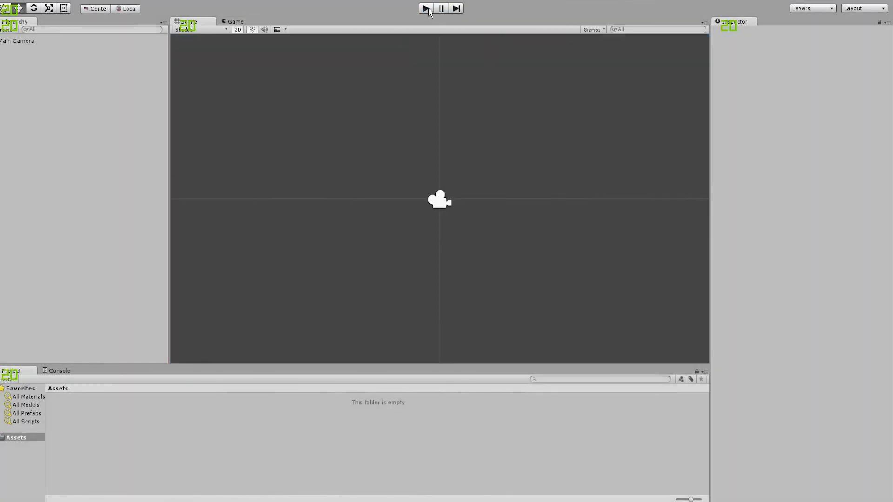